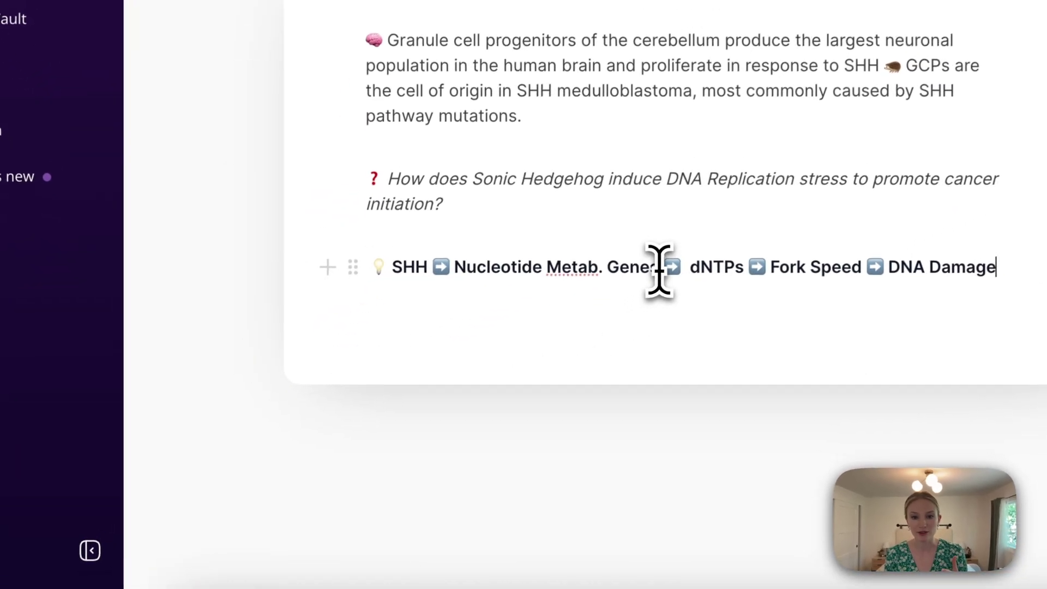
- Leave the notebook text and show the Assay Data raw counts for 32,544 genes across nine samples
drag(448, 367, 307, 369)
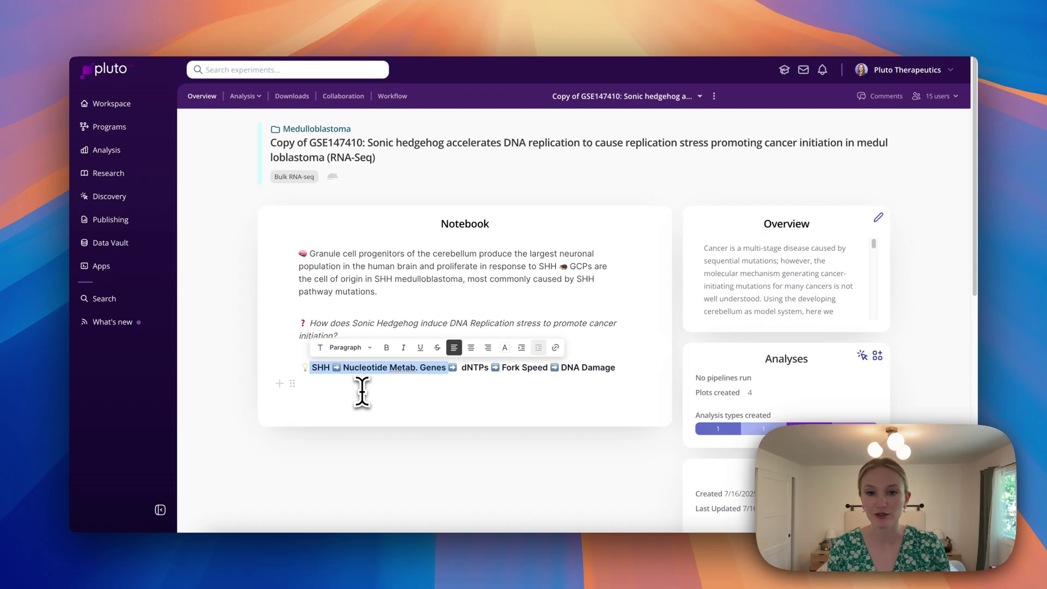
click(362, 387)
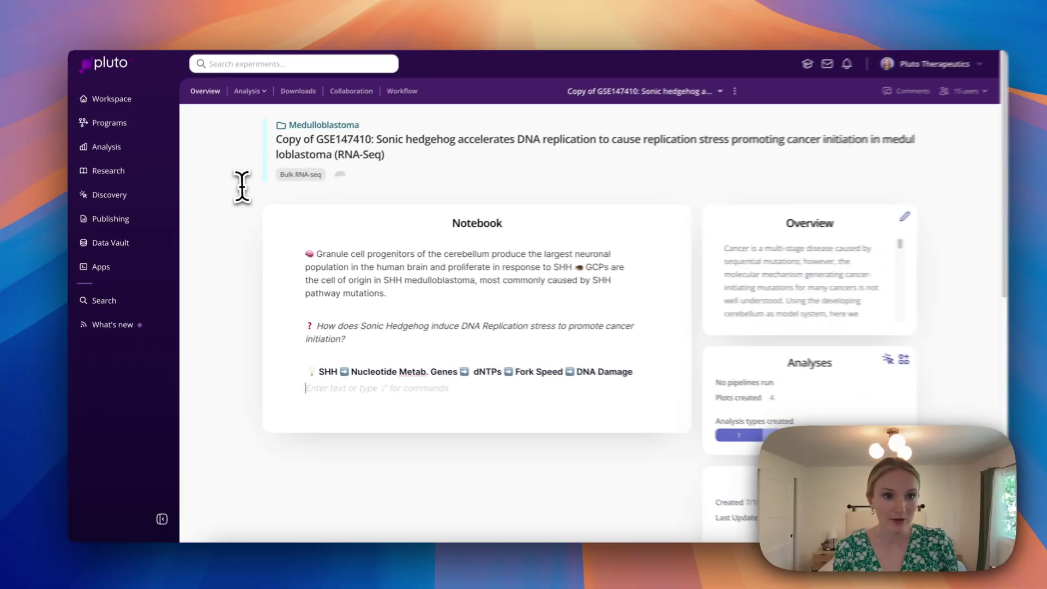
mouse_move(139, 174)
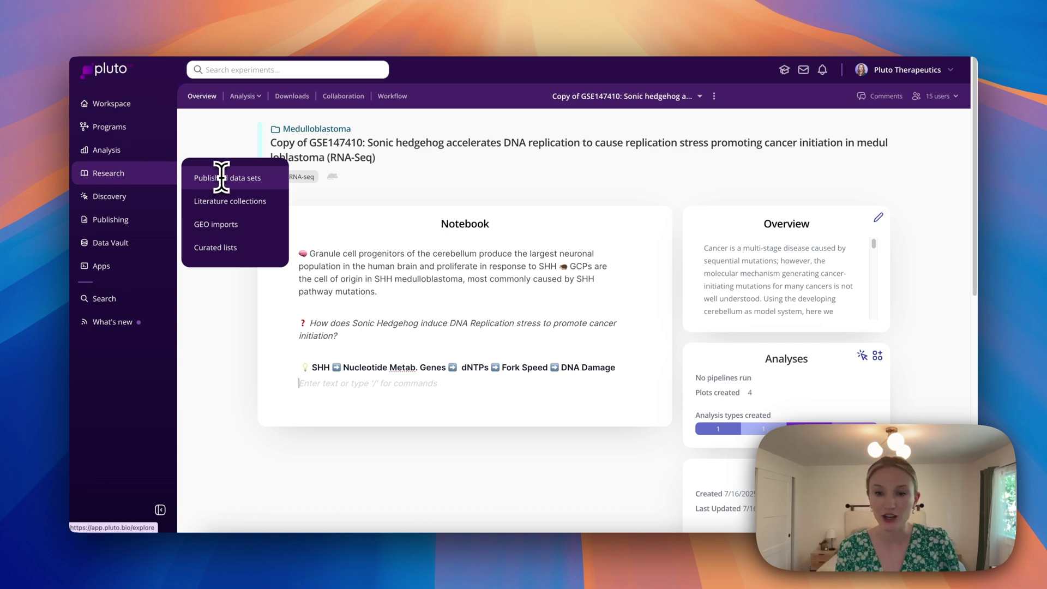
scroll(388, 391, down, 10)
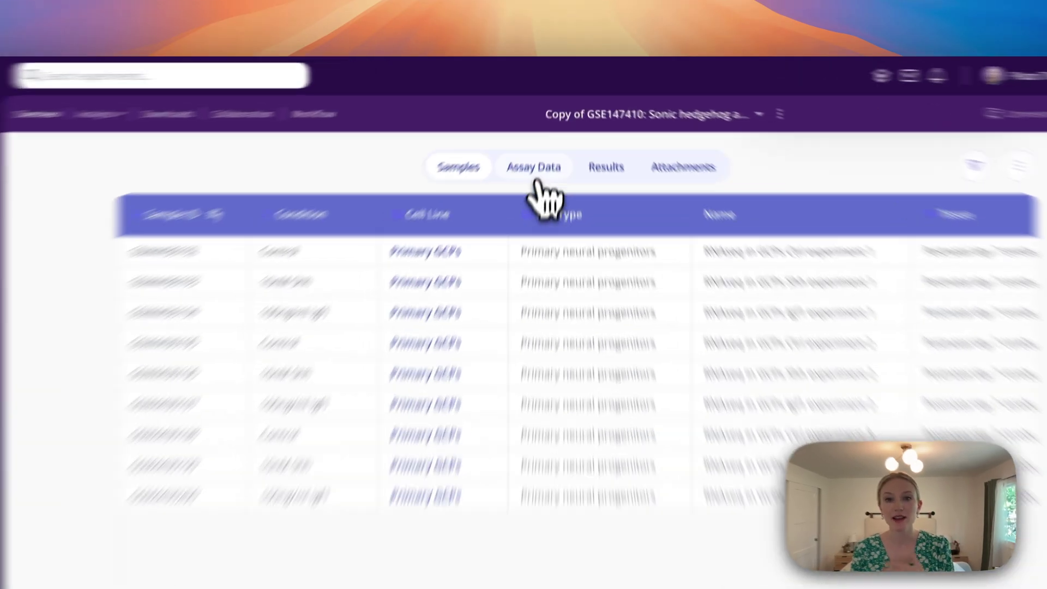
click(544, 132)
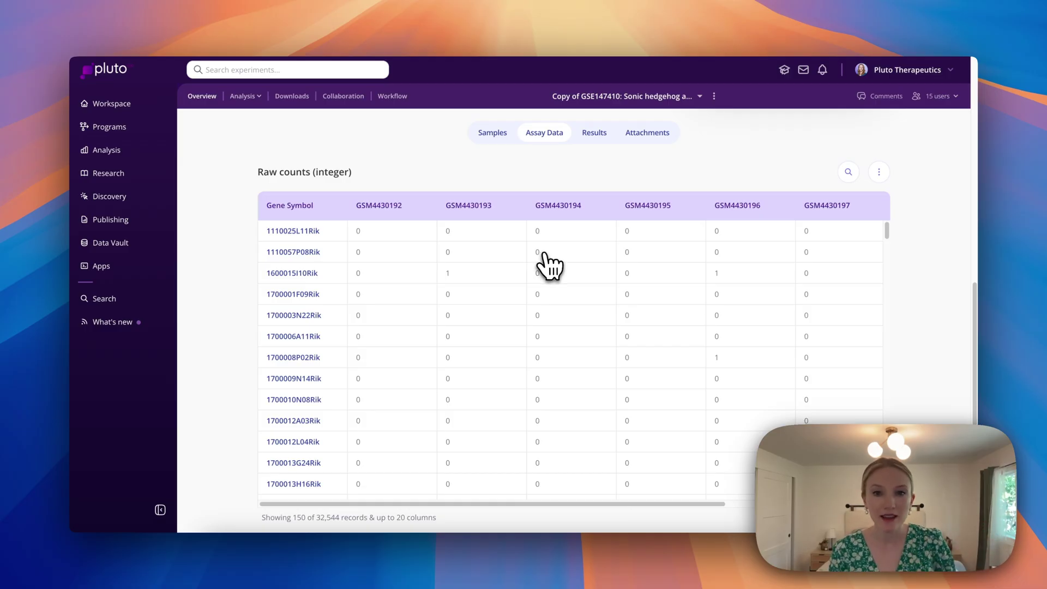
click(244, 97)
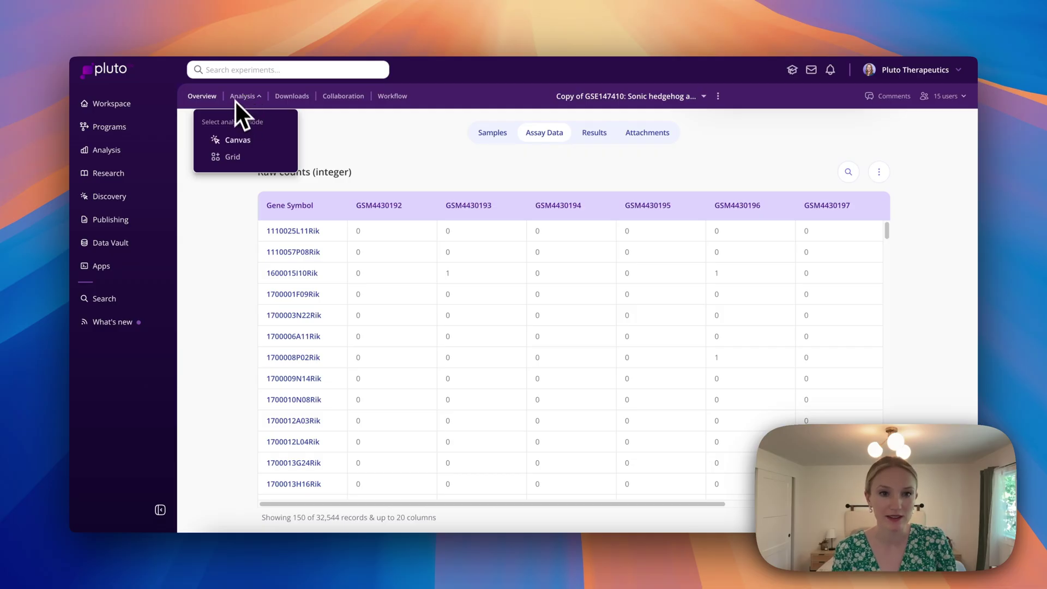
- Switch analyses to the Grid layout and create a new Differential expression analysis
click(234, 158)
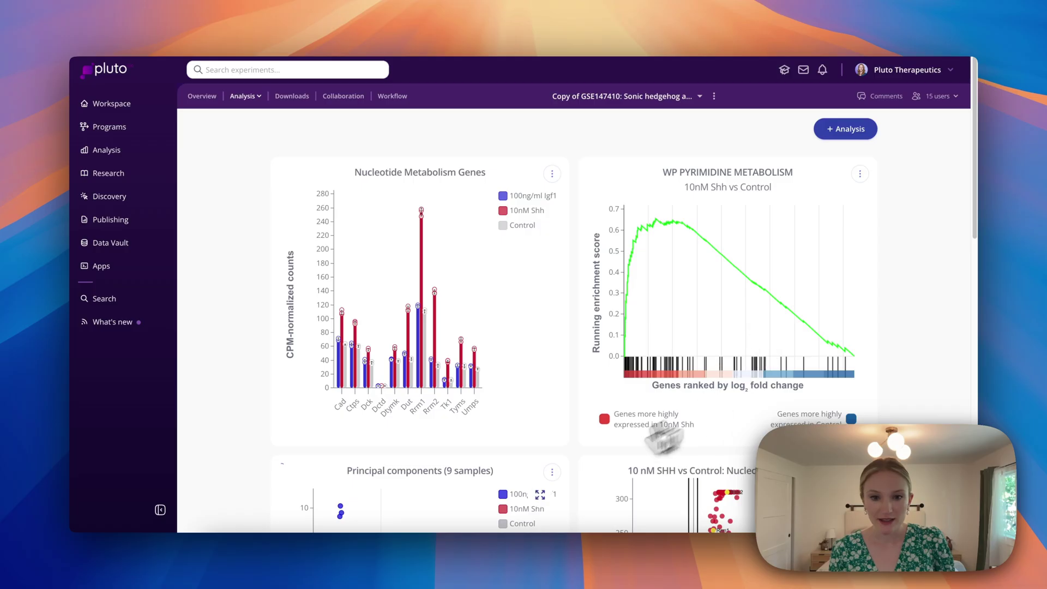
click(843, 131)
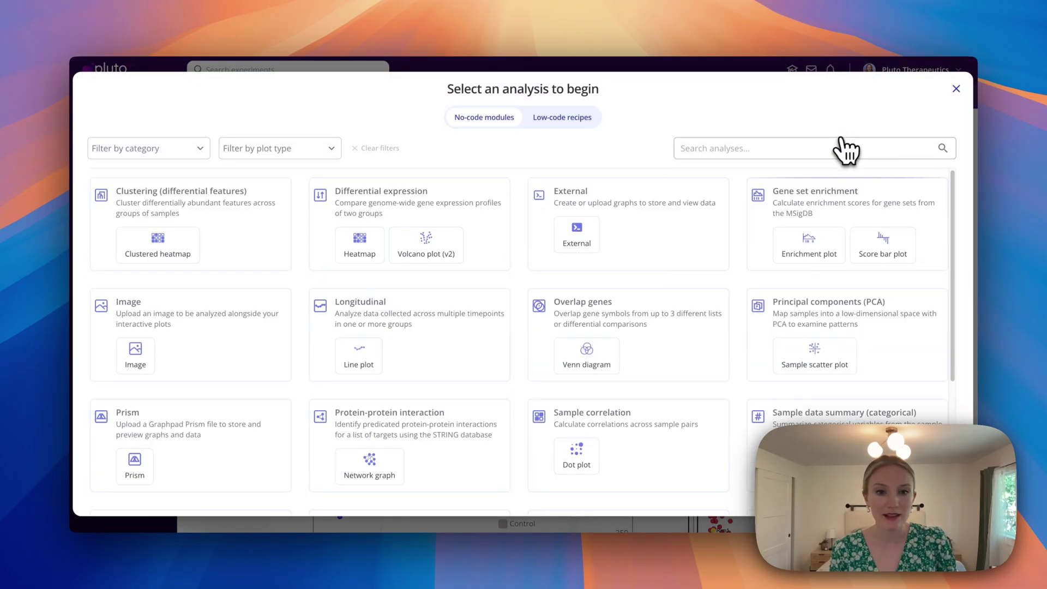
click(406, 221)
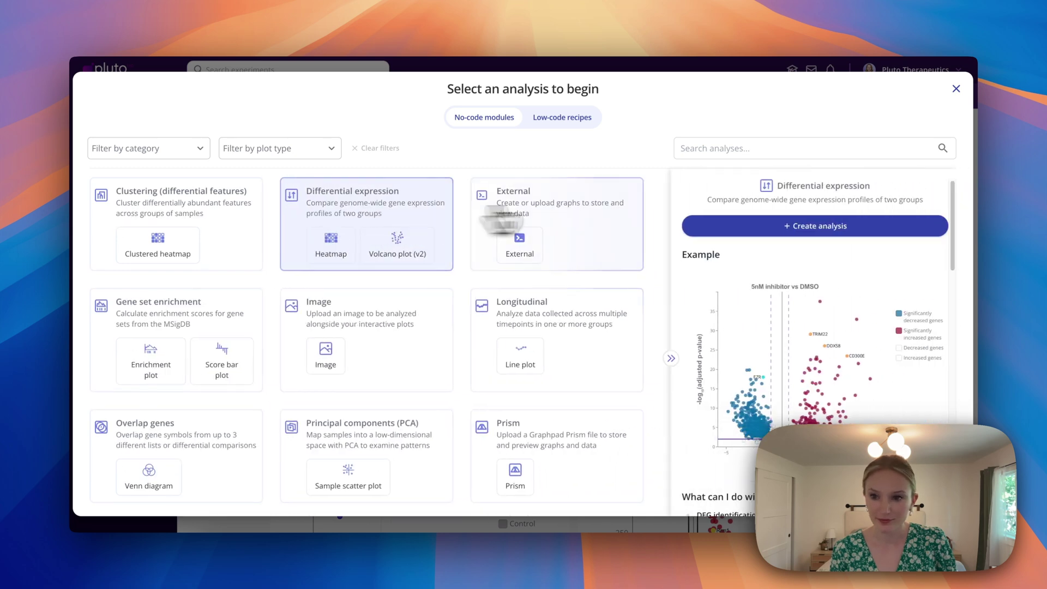
click(764, 231)
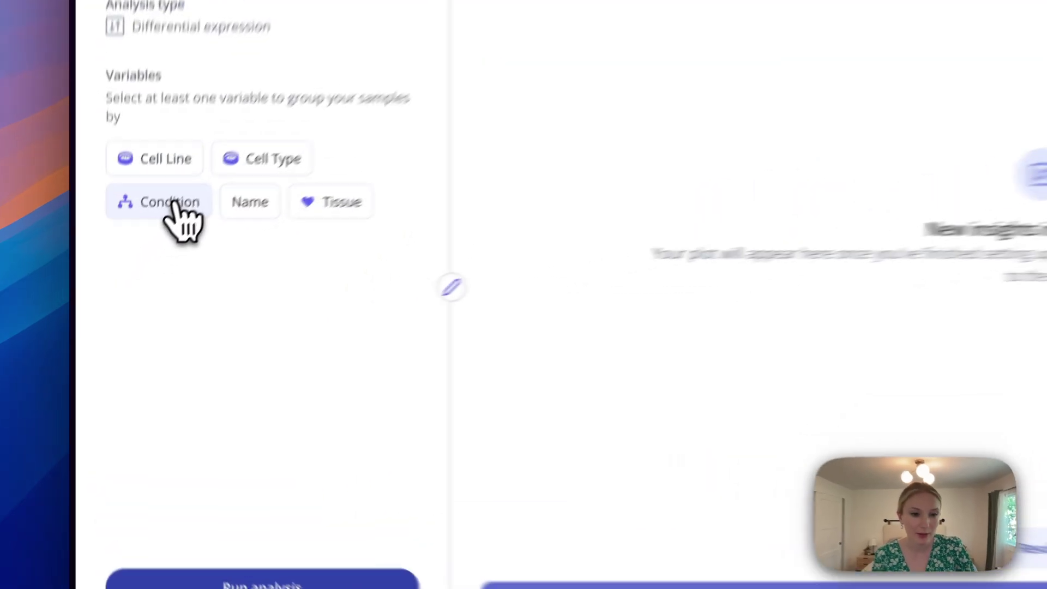
- Group samples by Condition, with Control as the control group and 10nM Shh as experimental
click(130, 272)
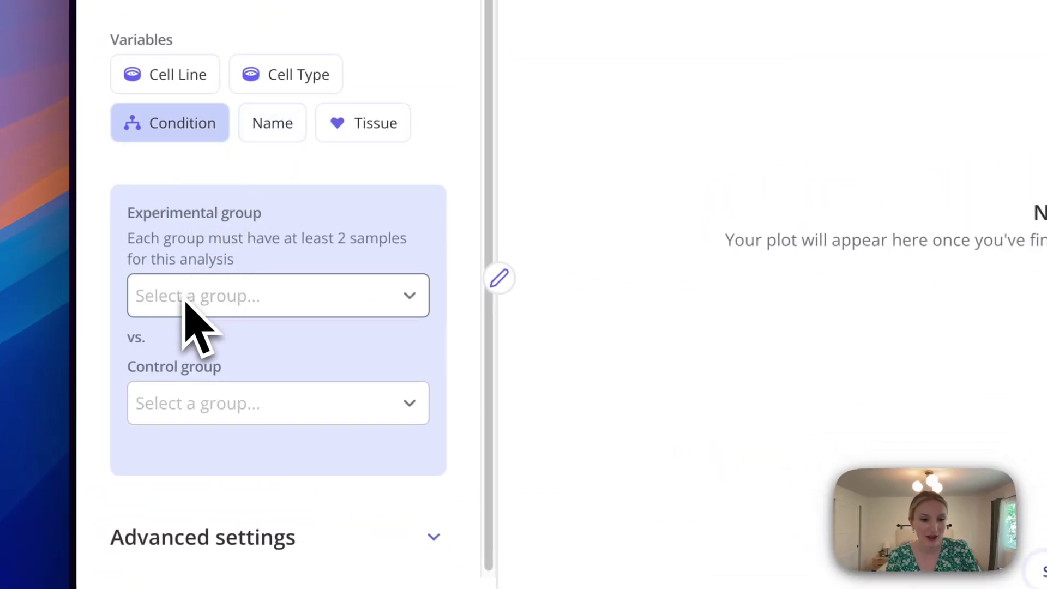
click(176, 405)
click(185, 480)
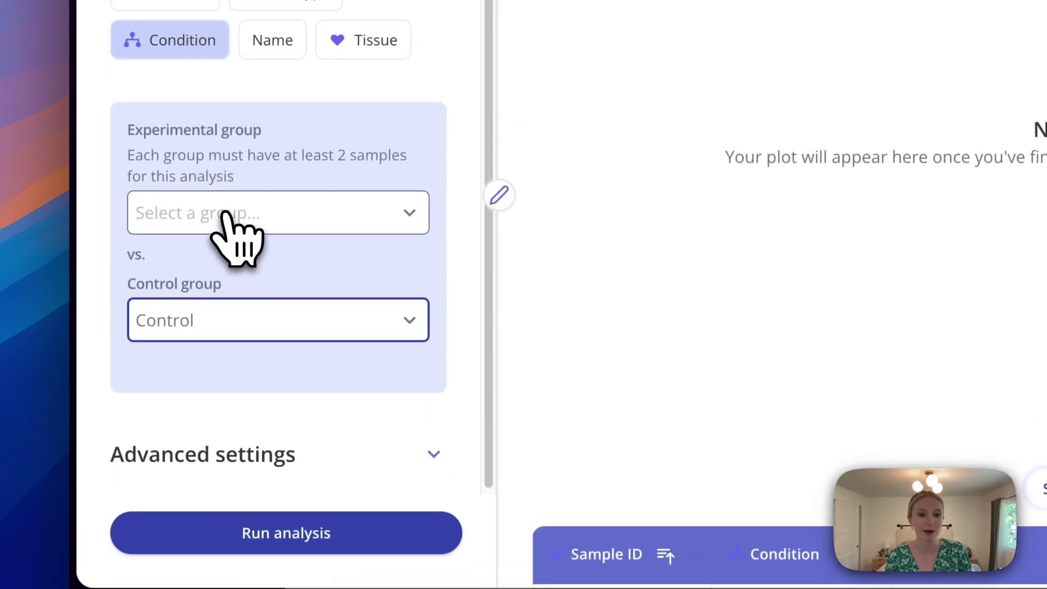
click(225, 214)
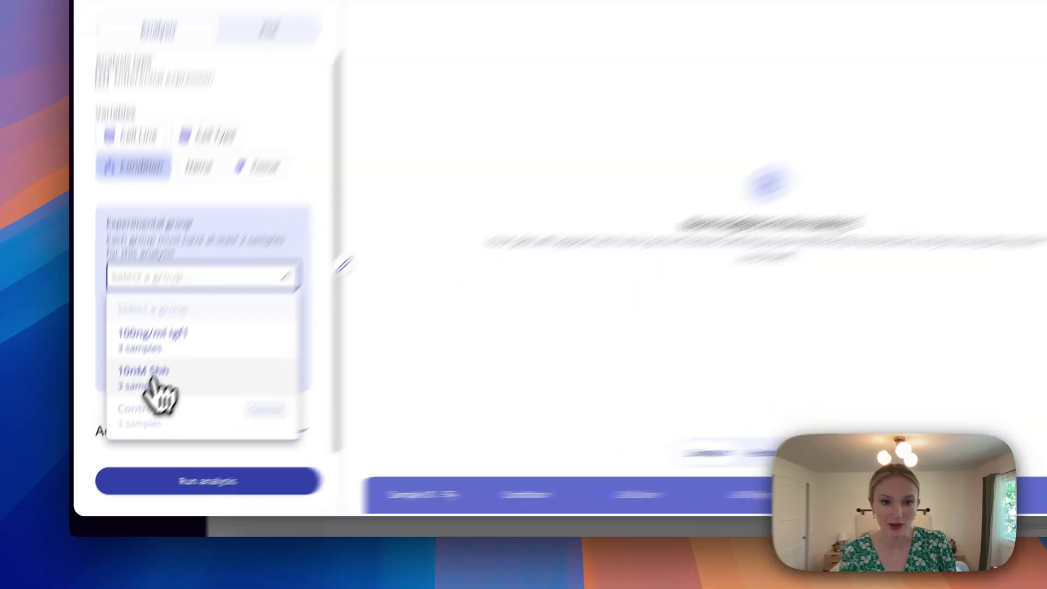
click(135, 408)
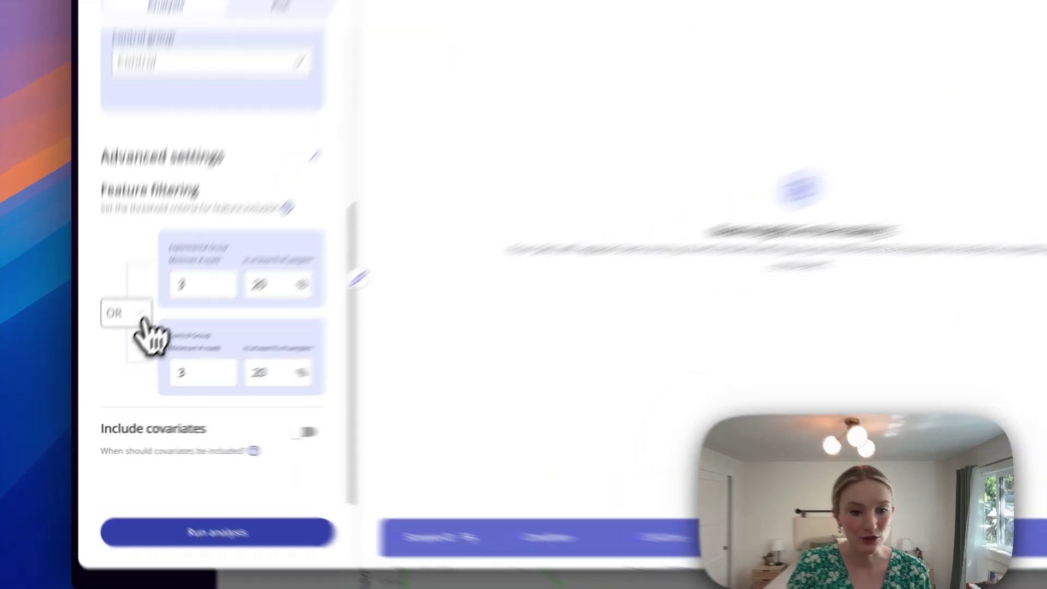
- Change the feature-filter combiner from OR to AND and view the filtering threshold guidance
click(120, 349)
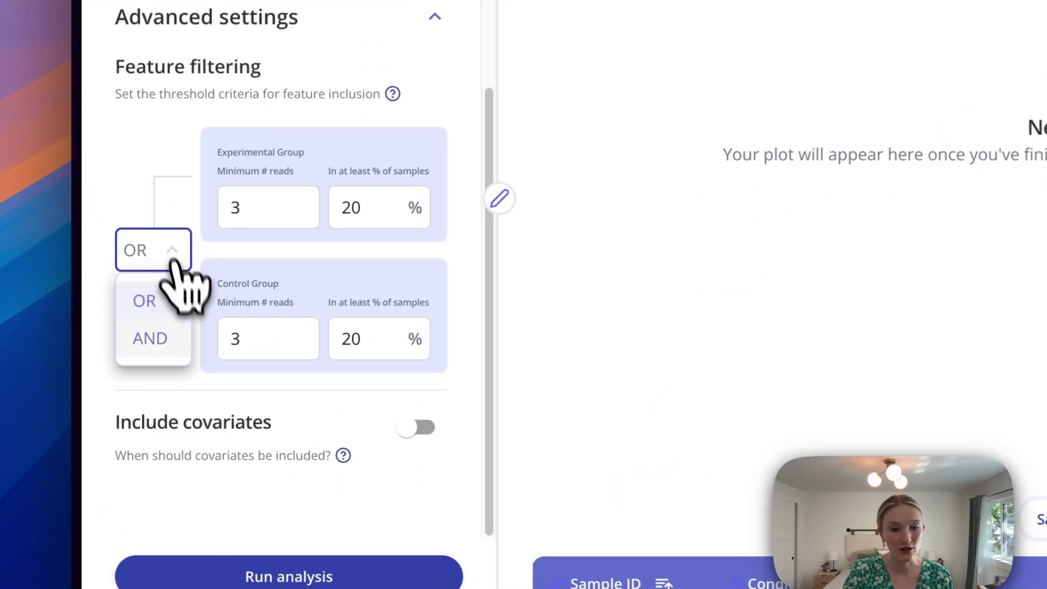
click(119, 393)
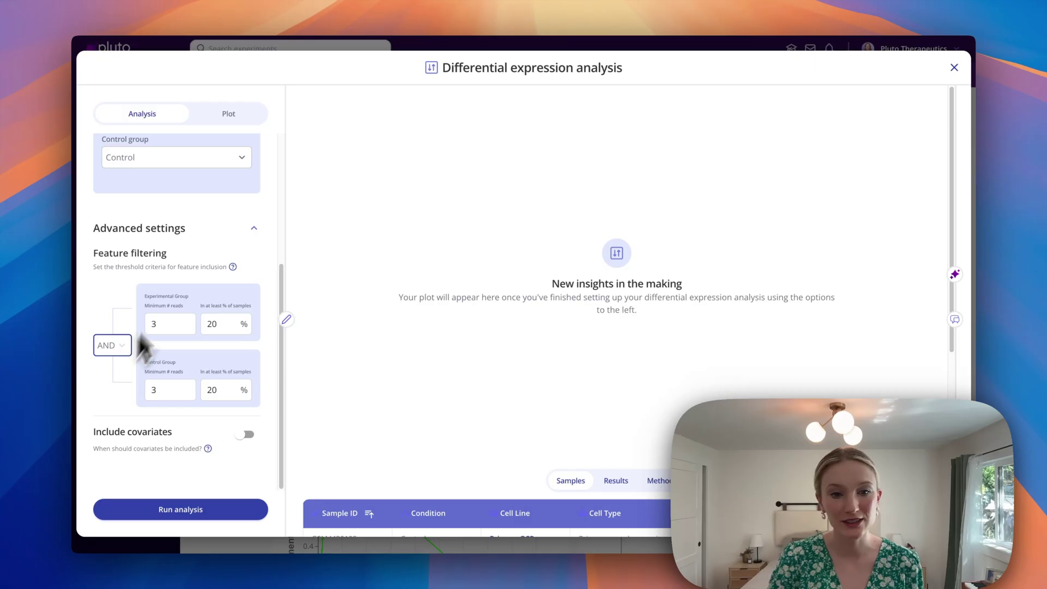
click(233, 267)
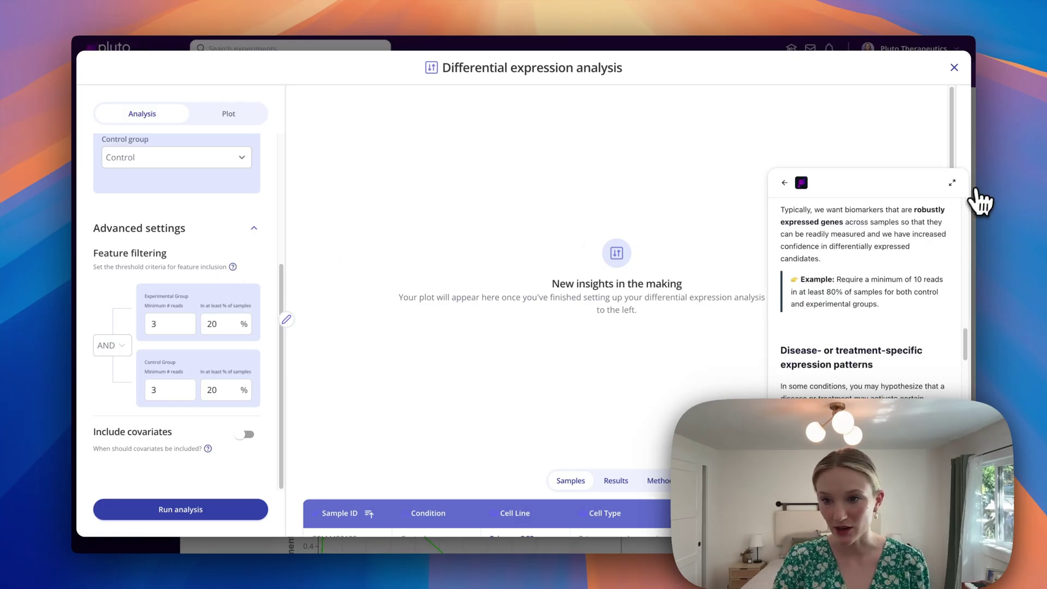
- Expand and shrink the filtering guidance, then set the filter combiner back to OR
click(952, 183)
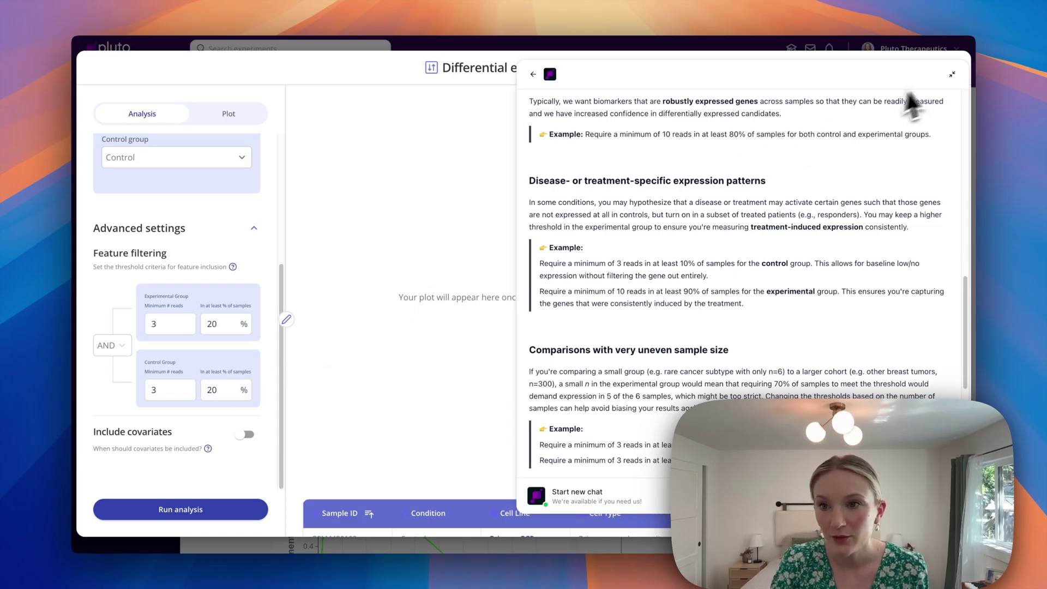
click(953, 75)
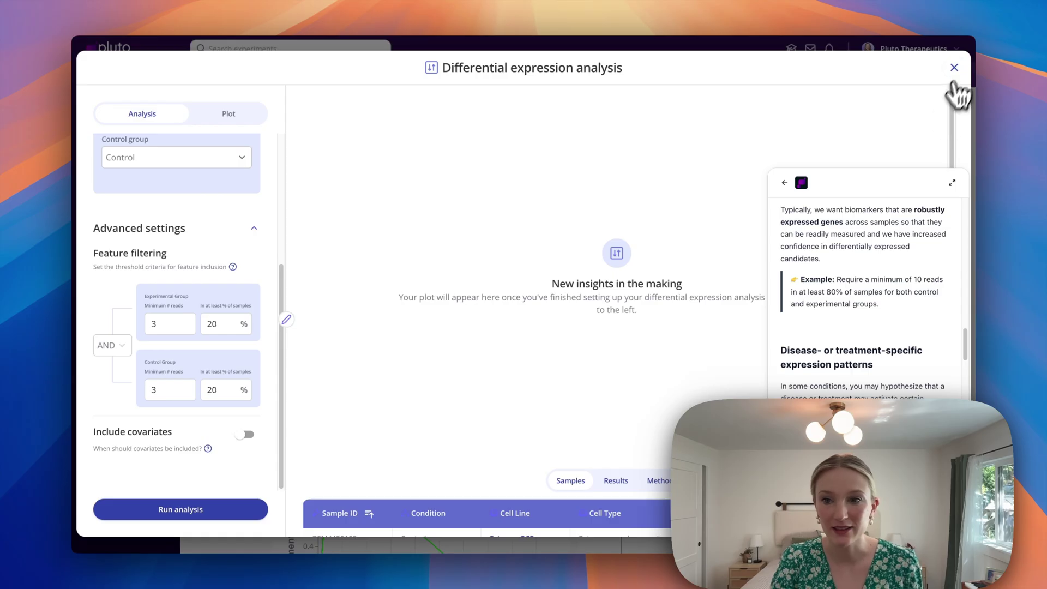
click(106, 345)
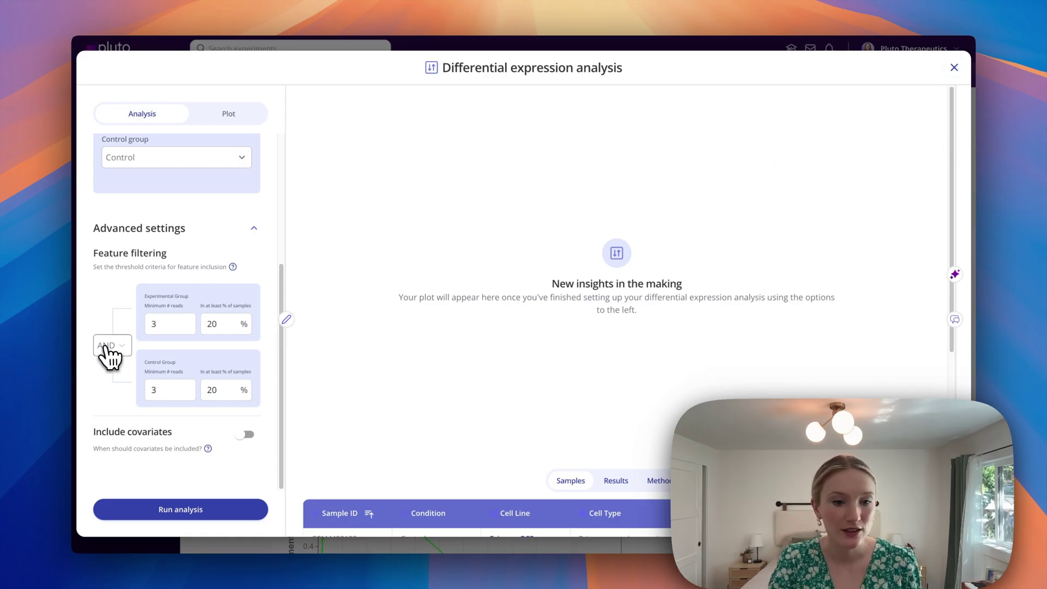
click(109, 373)
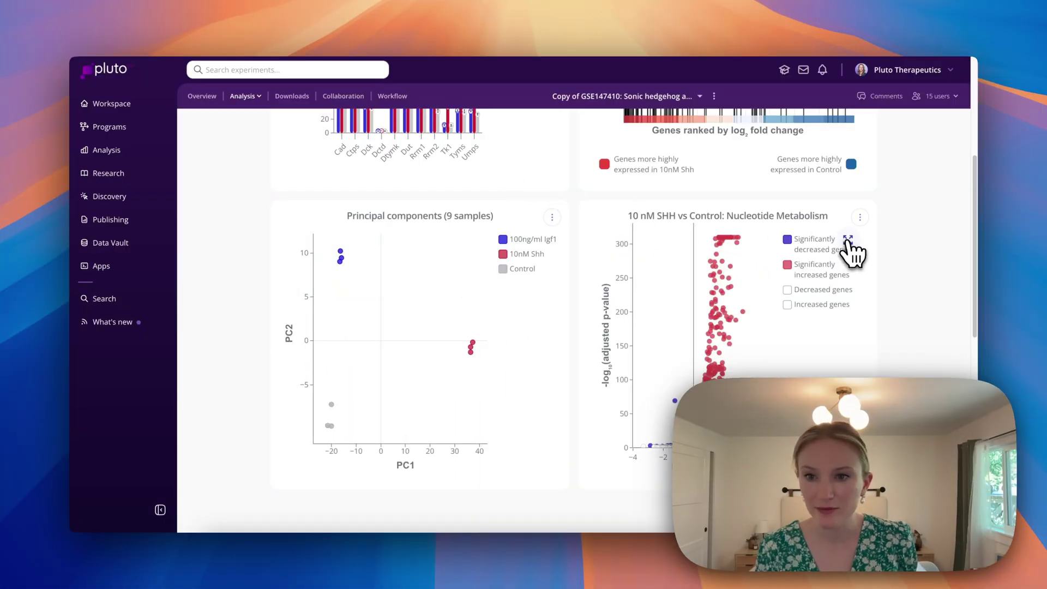
- Expand the 10 nM SHH vs Control: Nucleotide Metabolism volcano plot to full size
click(848, 240)
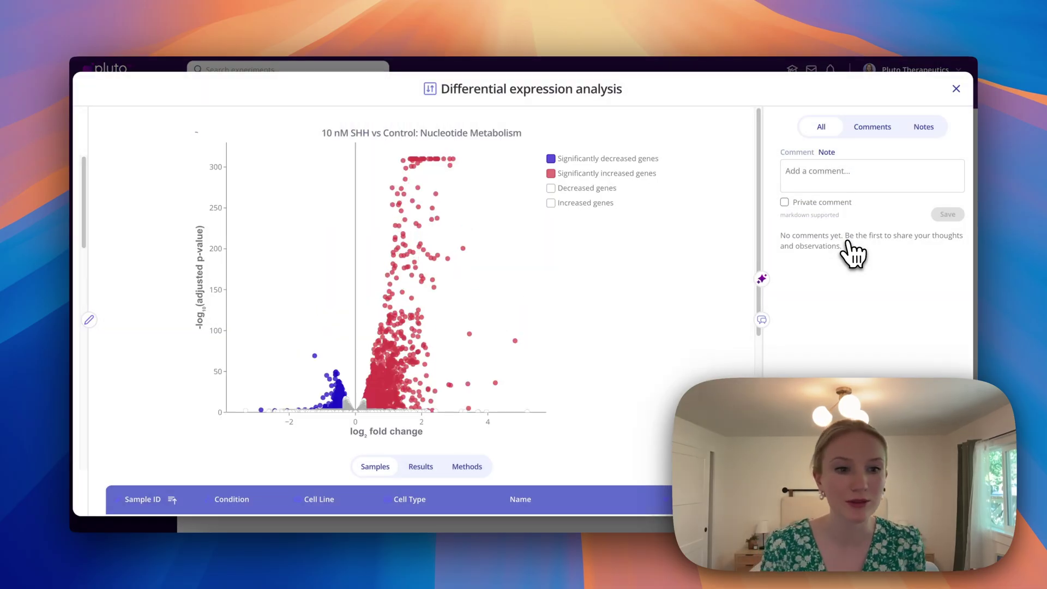
- In the plot settings, enable the adjusted p-value threshold line and the fold-change threshold lines
click(91, 319)
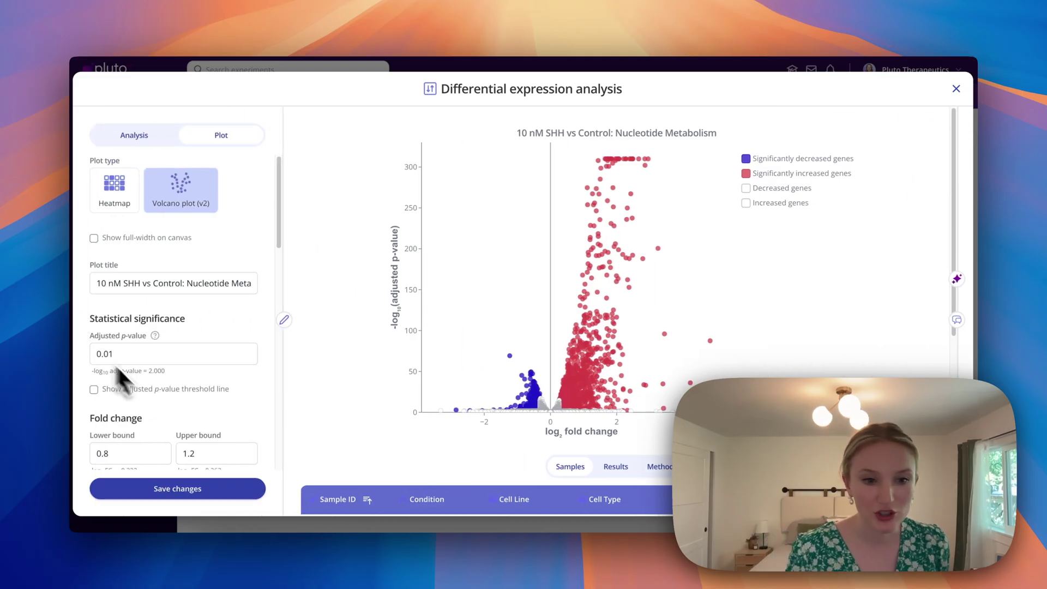
click(97, 390)
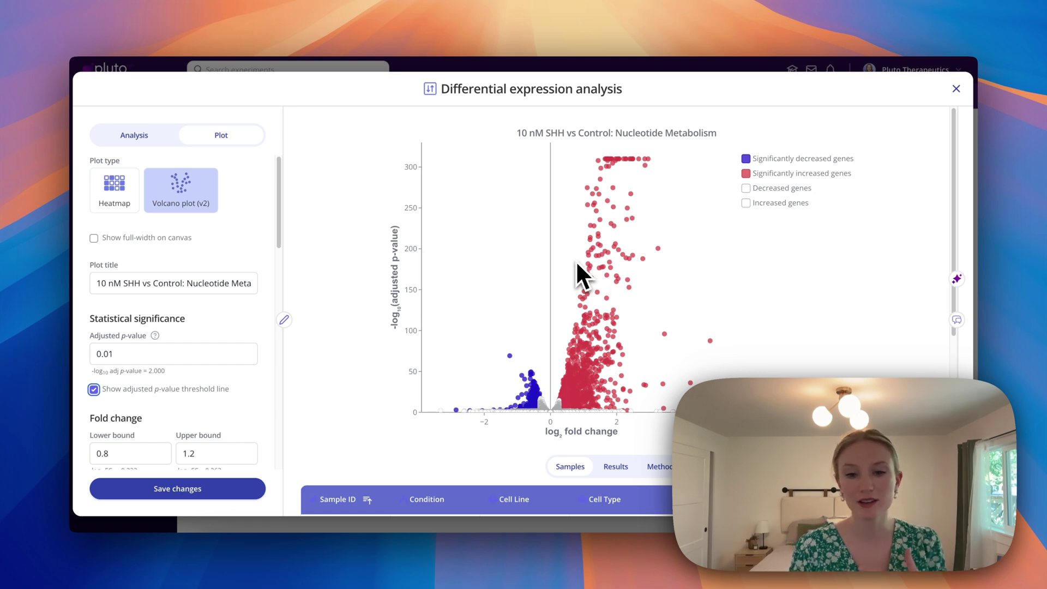
scroll(202, 365, down, 4)
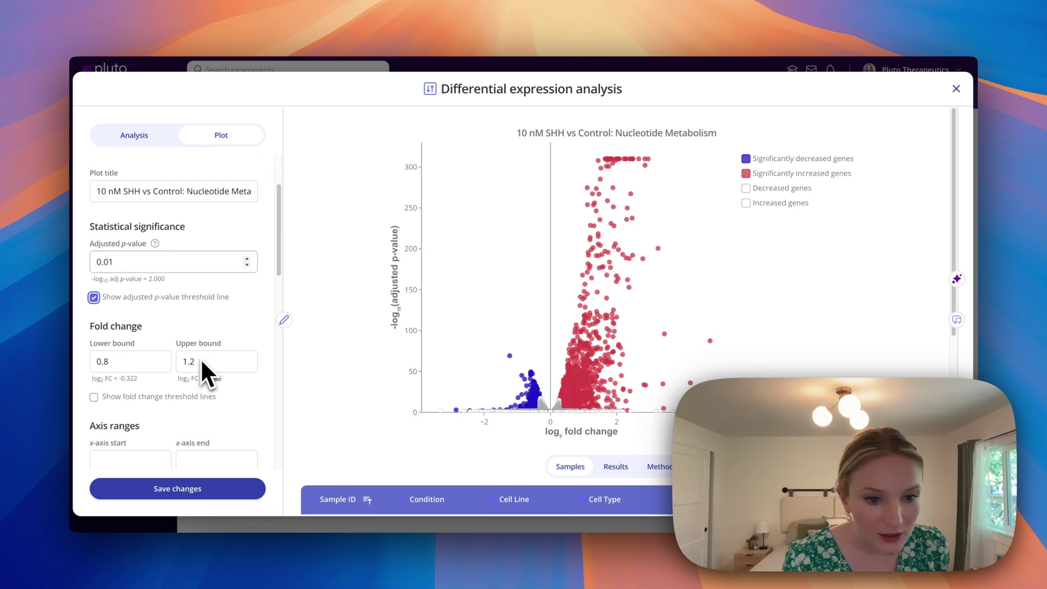
scroll(201, 363, down, 3)
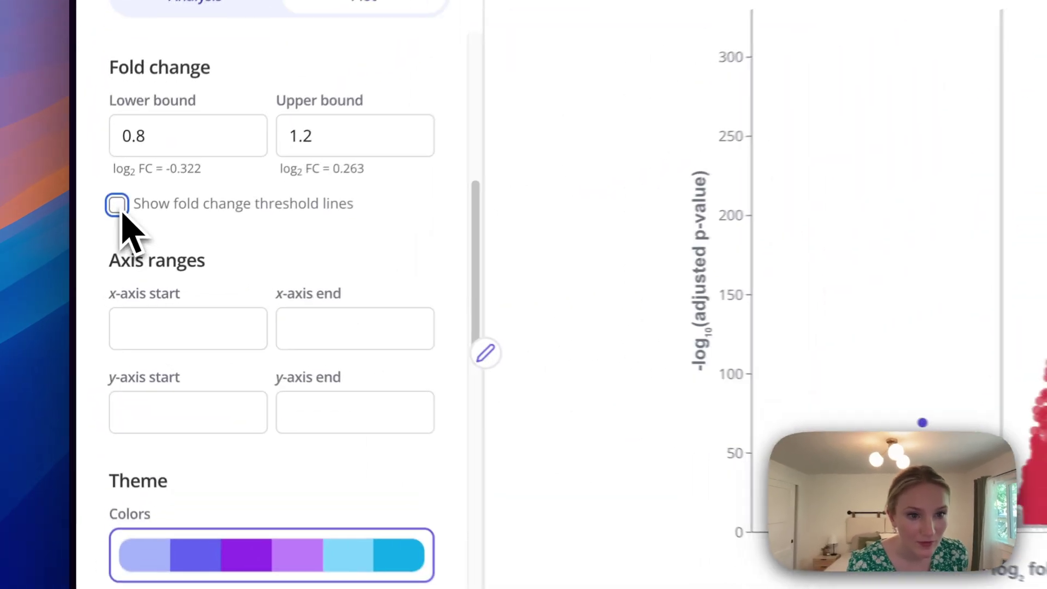
click(93, 244)
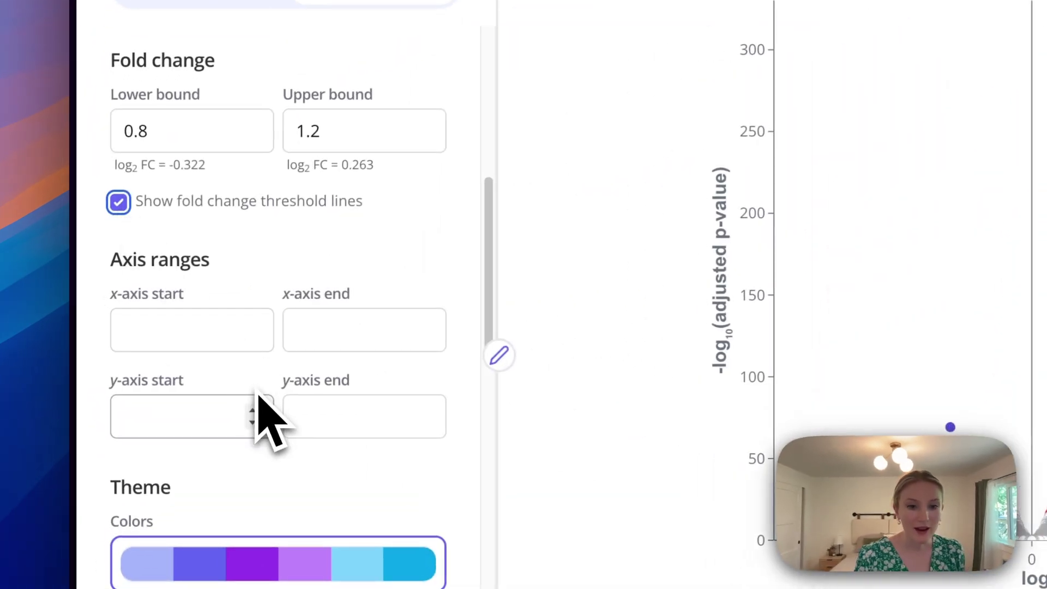
scroll(264, 420, down, 5)
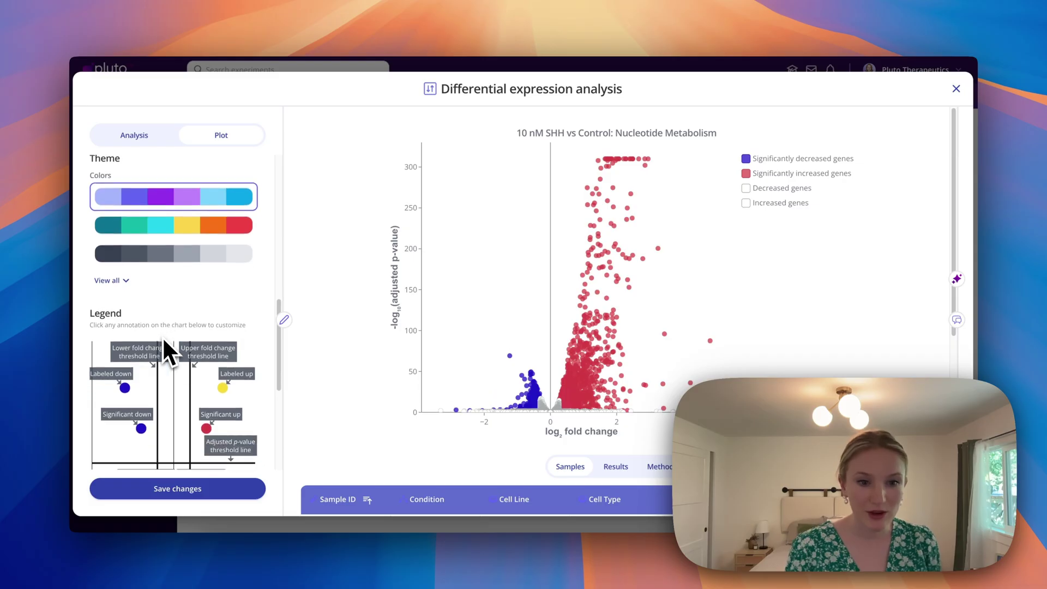
scroll(164, 343, down, 2)
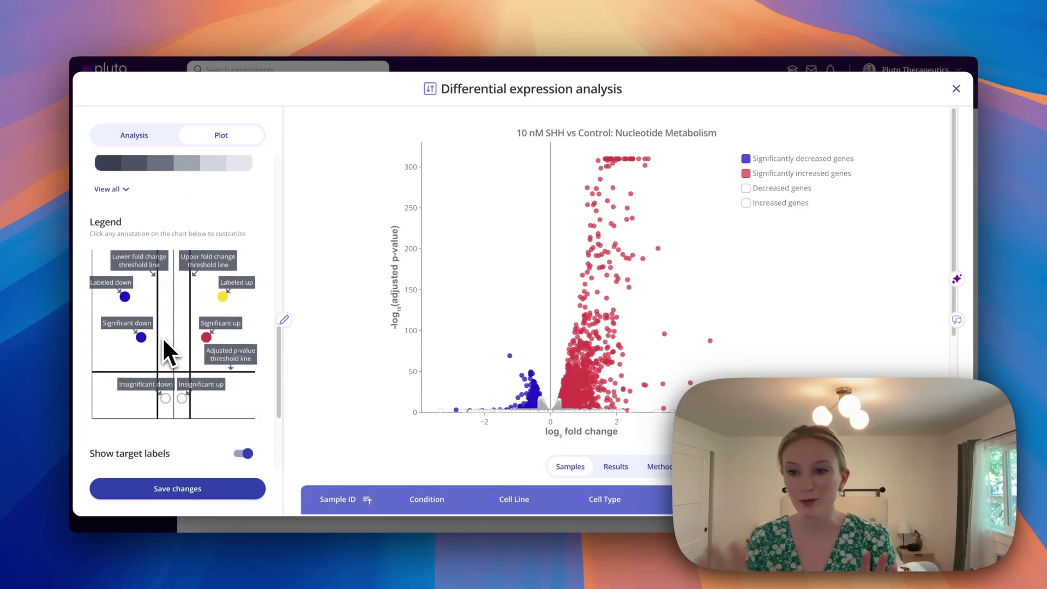
- Recolour the 'Significant up' genes magenta (#D43BCC) for both fill and border
click(211, 327)
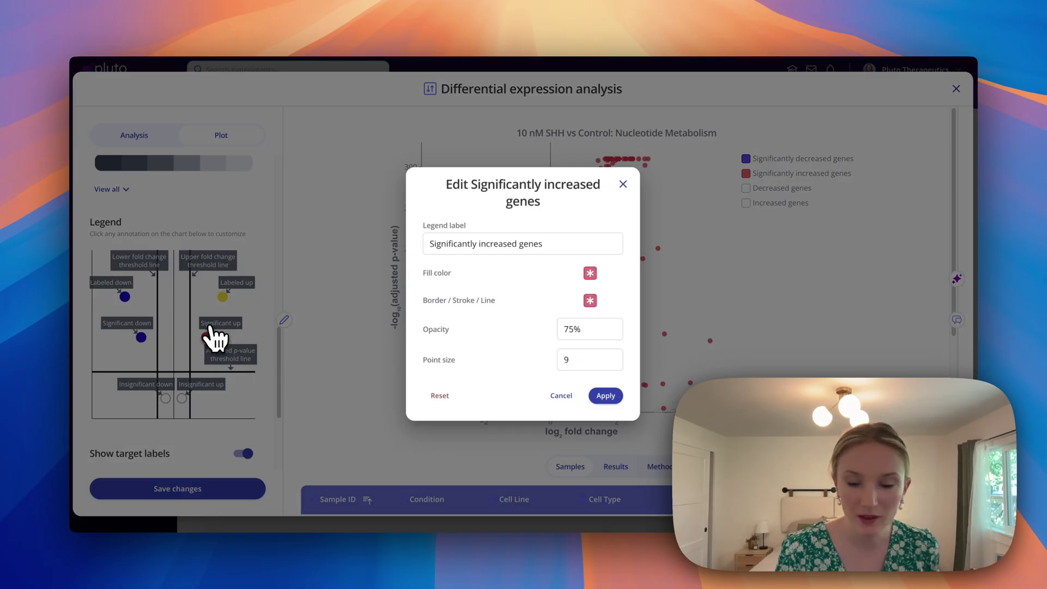
click(590, 274)
click(593, 277)
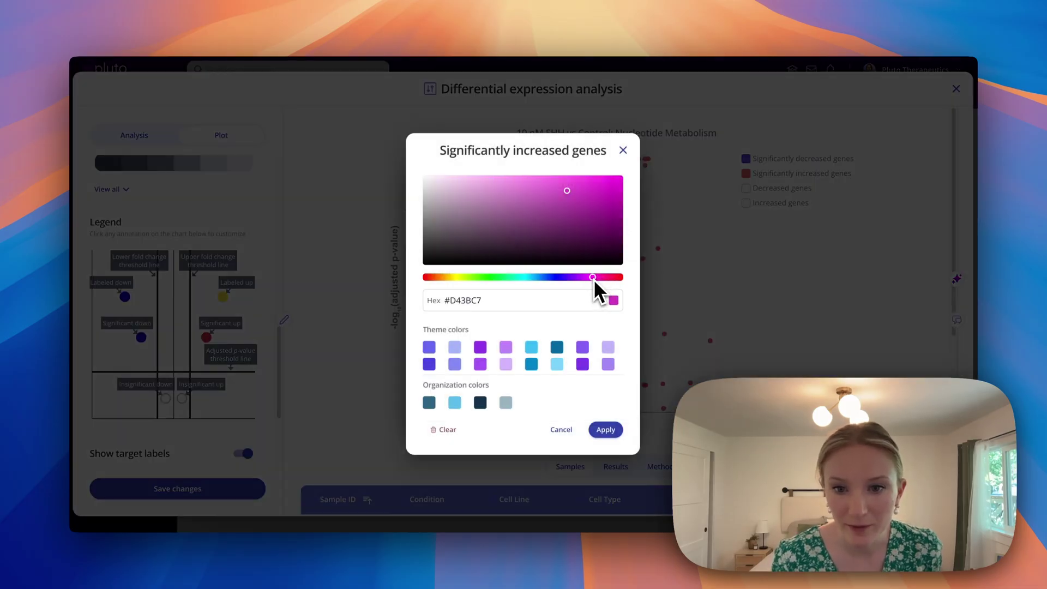
drag(493, 299, 419, 298)
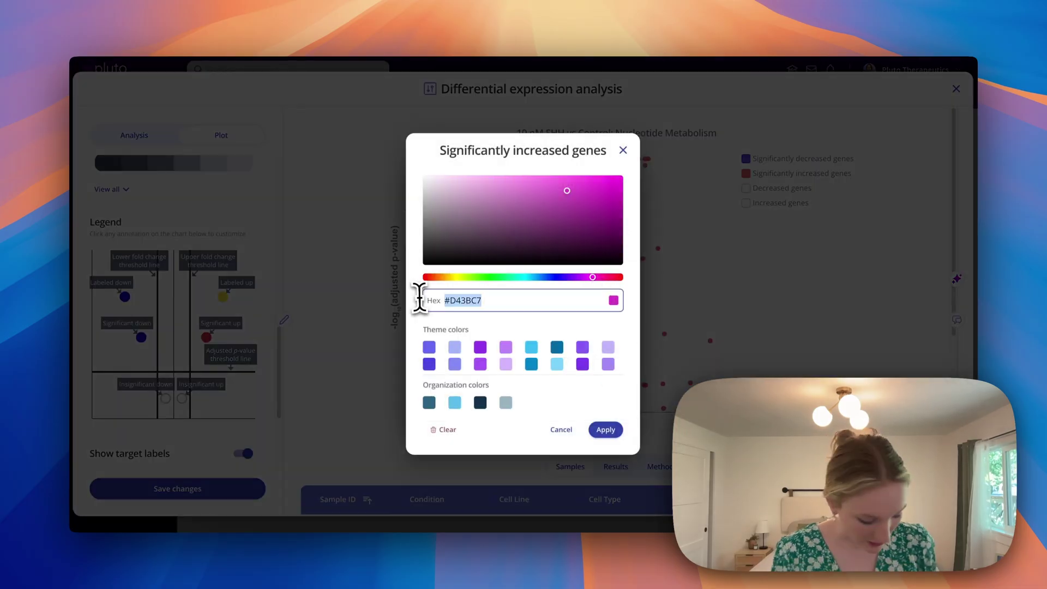
click(605, 429)
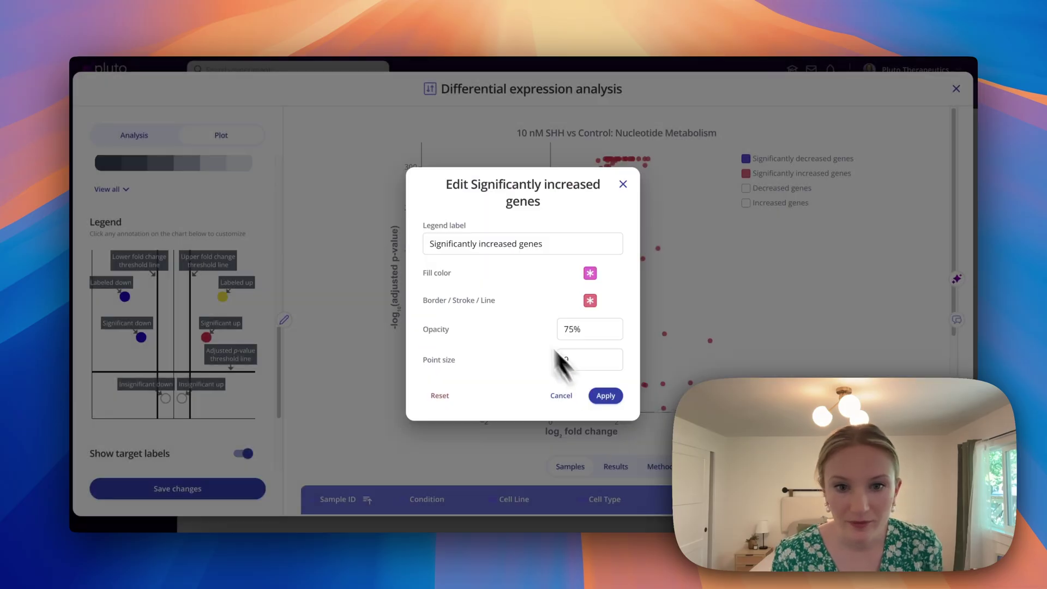
click(590, 300)
drag(519, 300, 427, 300)
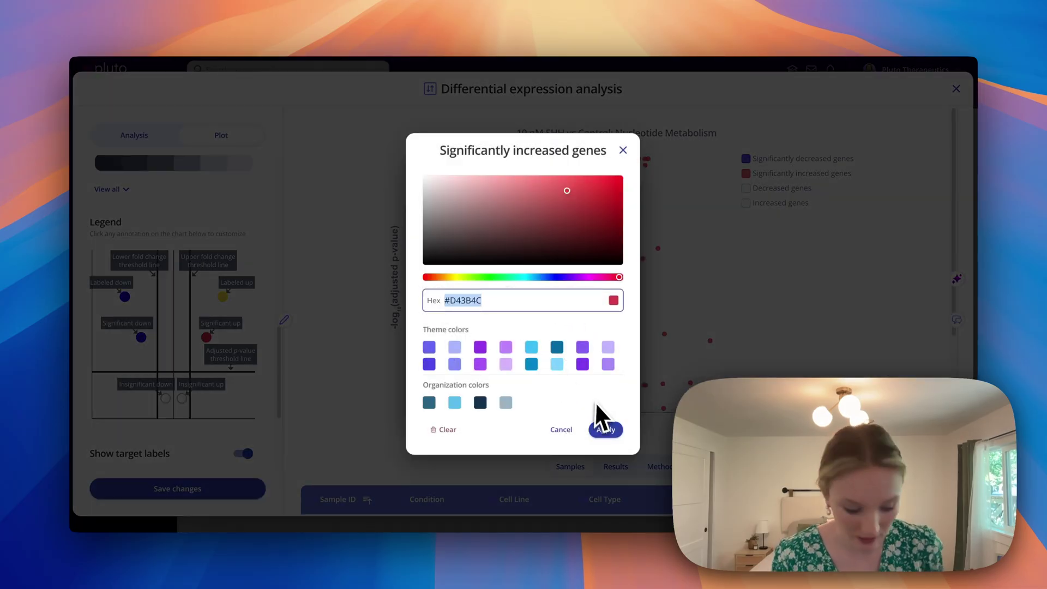
drag(603, 276, 592, 279)
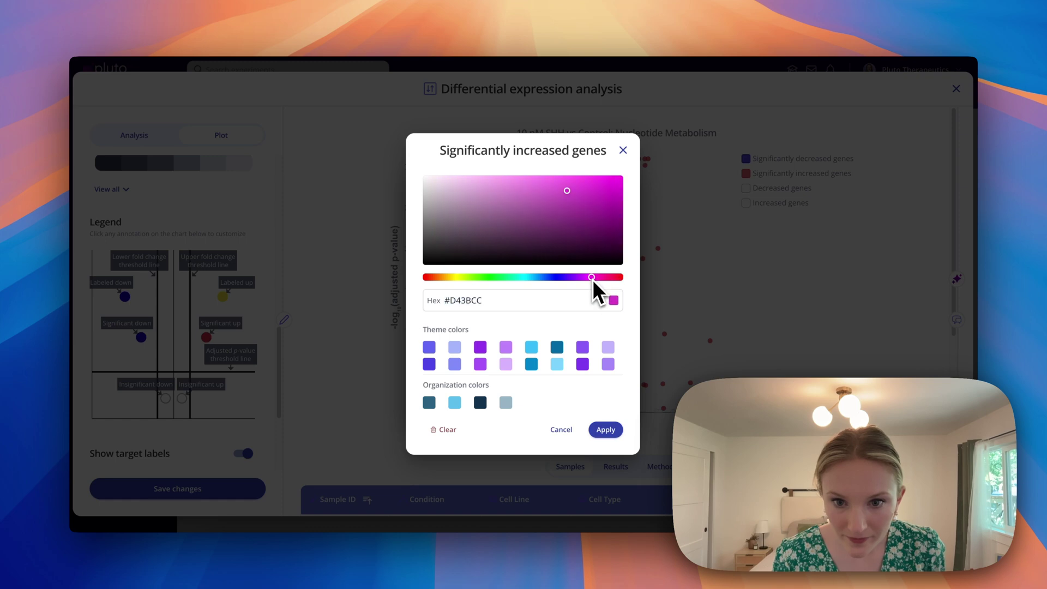
click(605, 430)
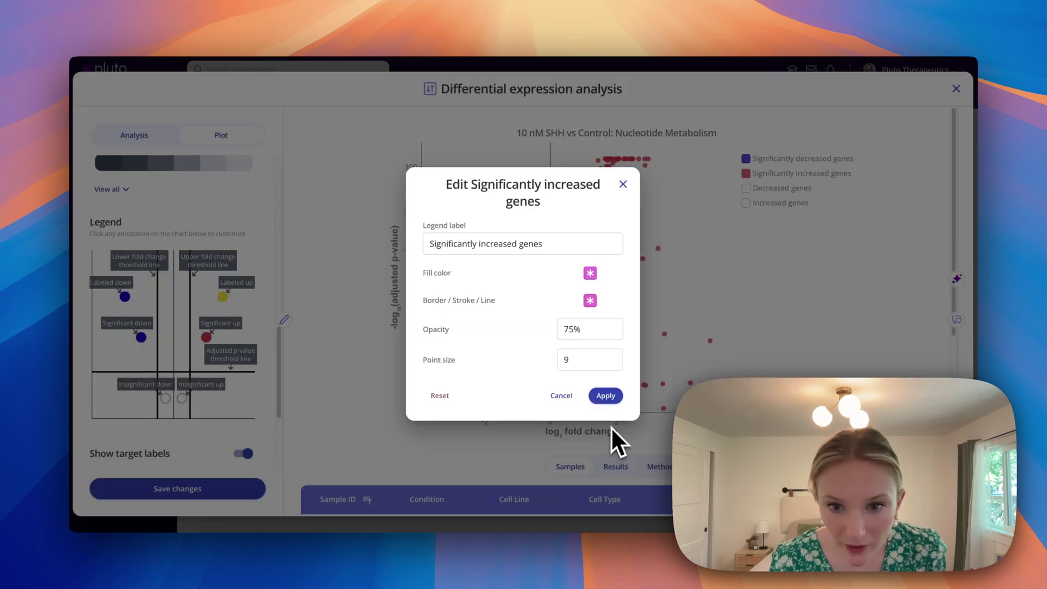
click(606, 396)
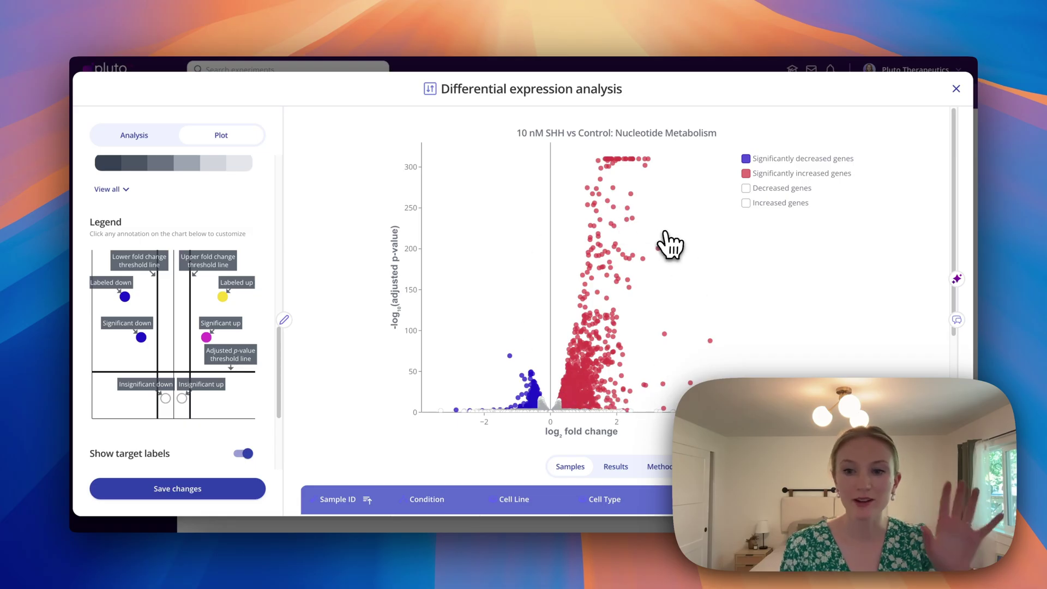
- Label genes from the 'SHH Medulloblastoma: Nucleotide Metabolism Genes' list and save the plot
scroll(187, 402, down, 5)
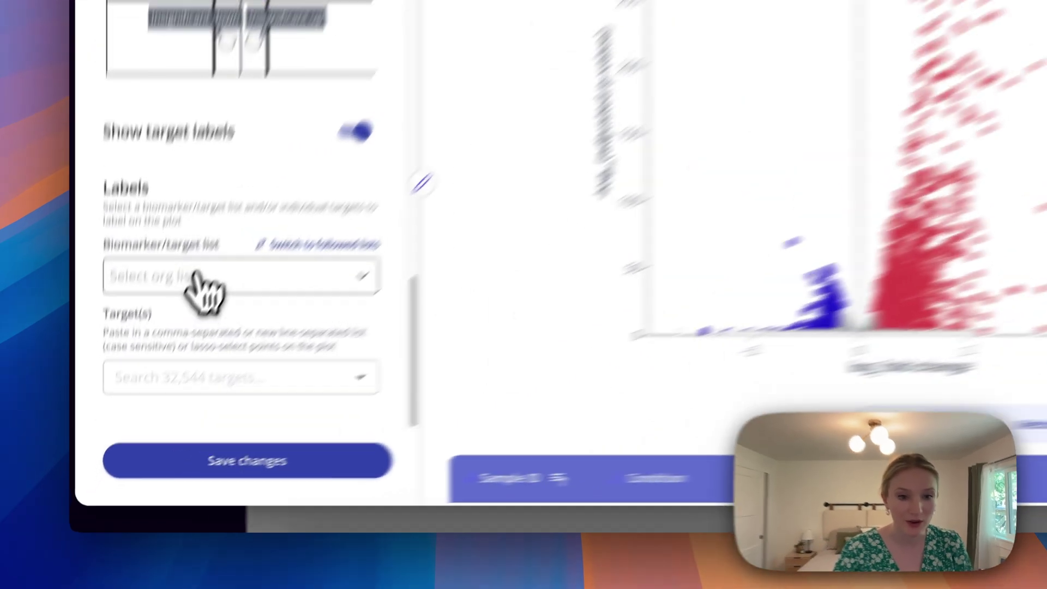
click(137, 377)
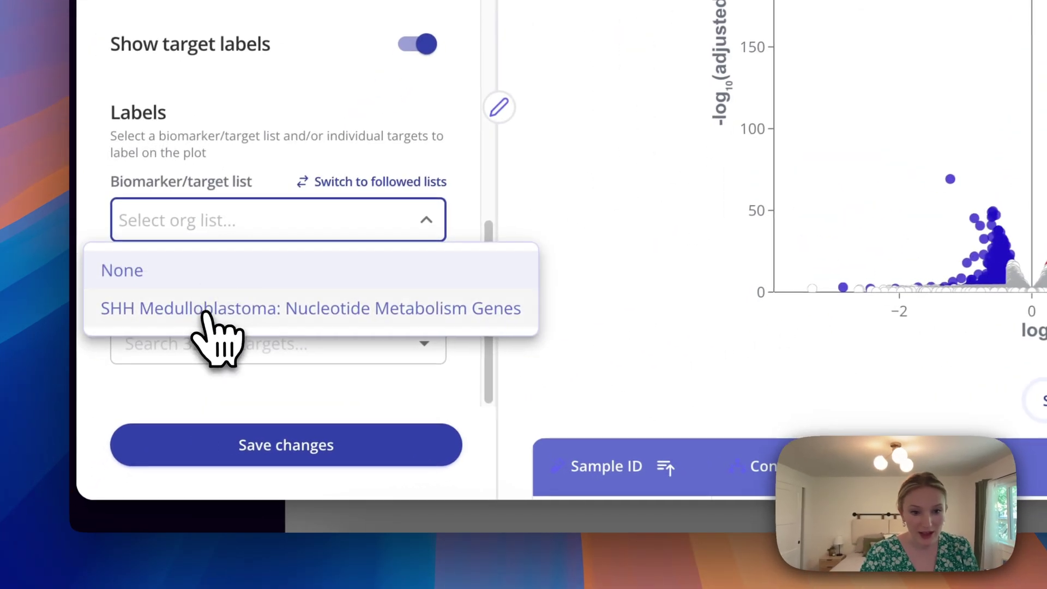
click(137, 422)
click(200, 452)
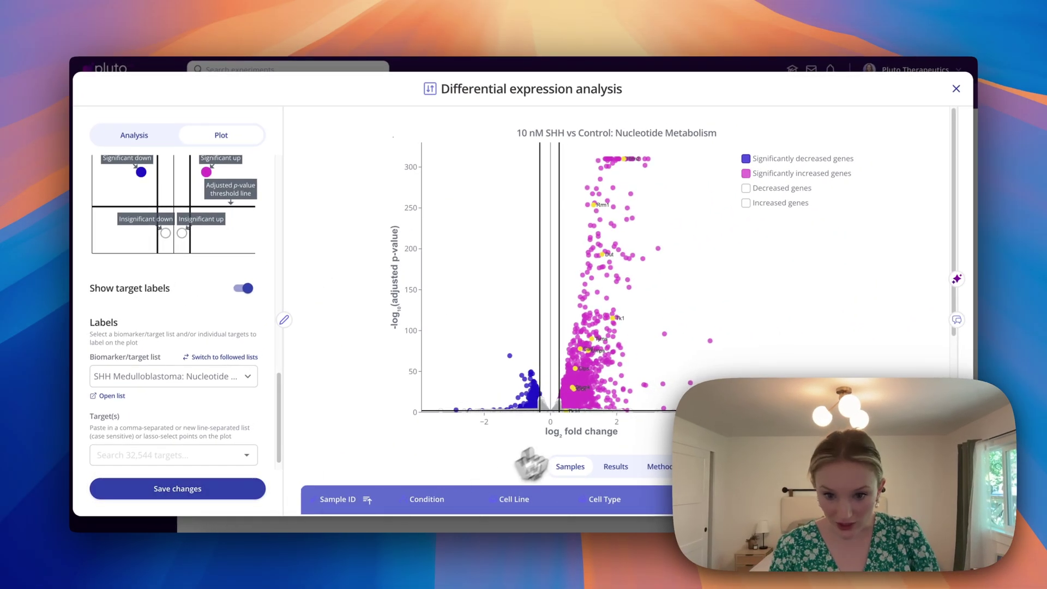
mouse_move(576, 401)
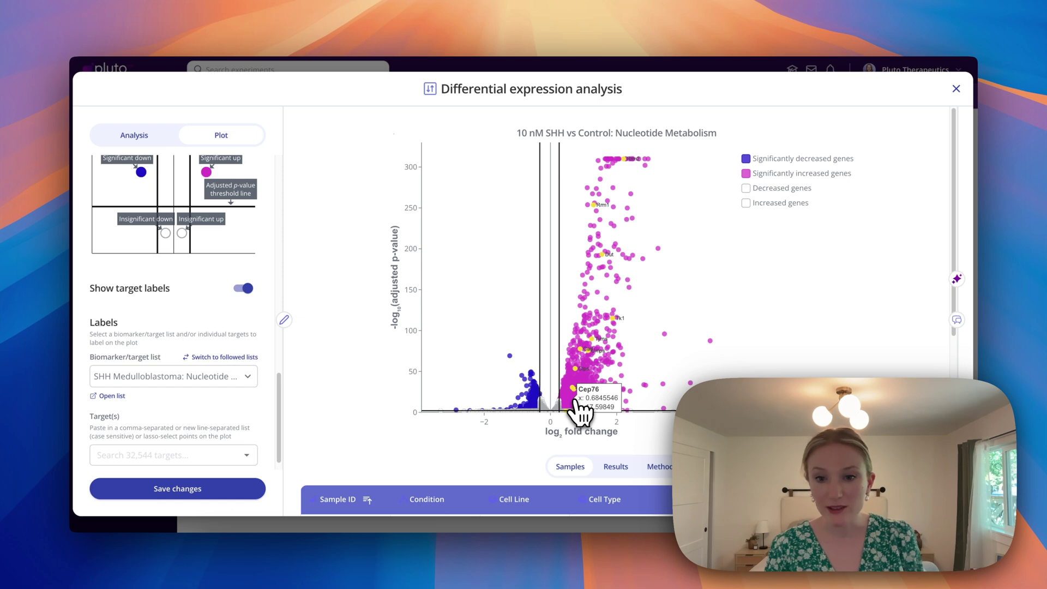
mouse_move(612, 198)
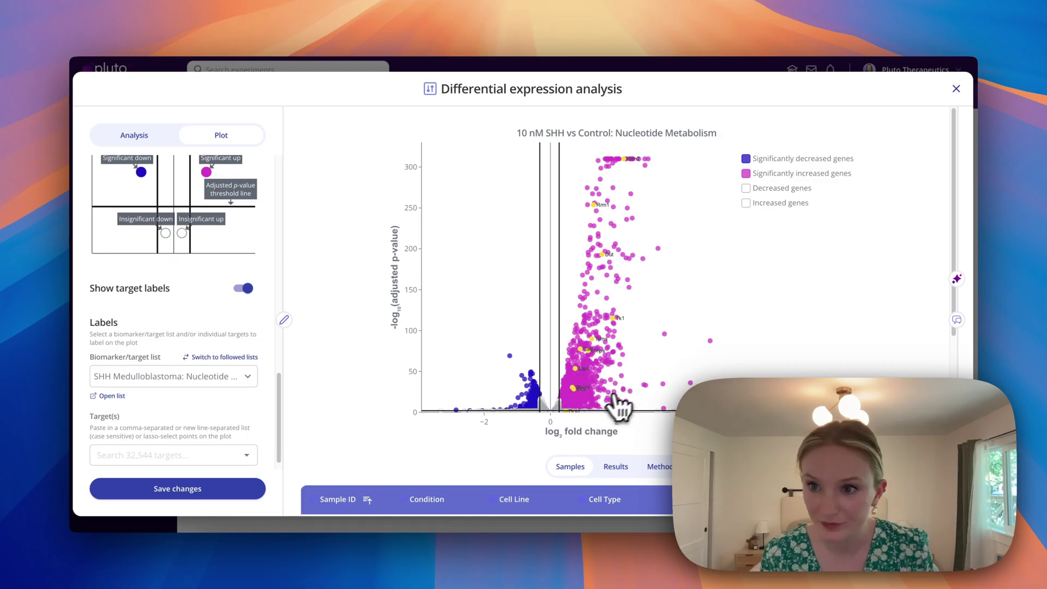
- Close the analysis editor and go to the GSE147410 copy's overview page
click(957, 89)
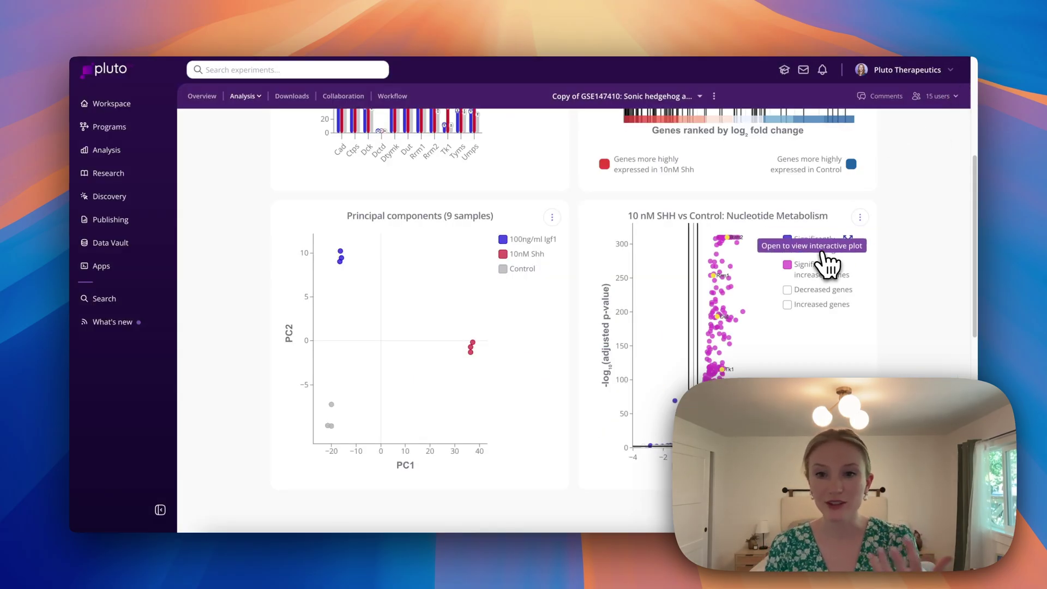
scroll(826, 263, up, 5)
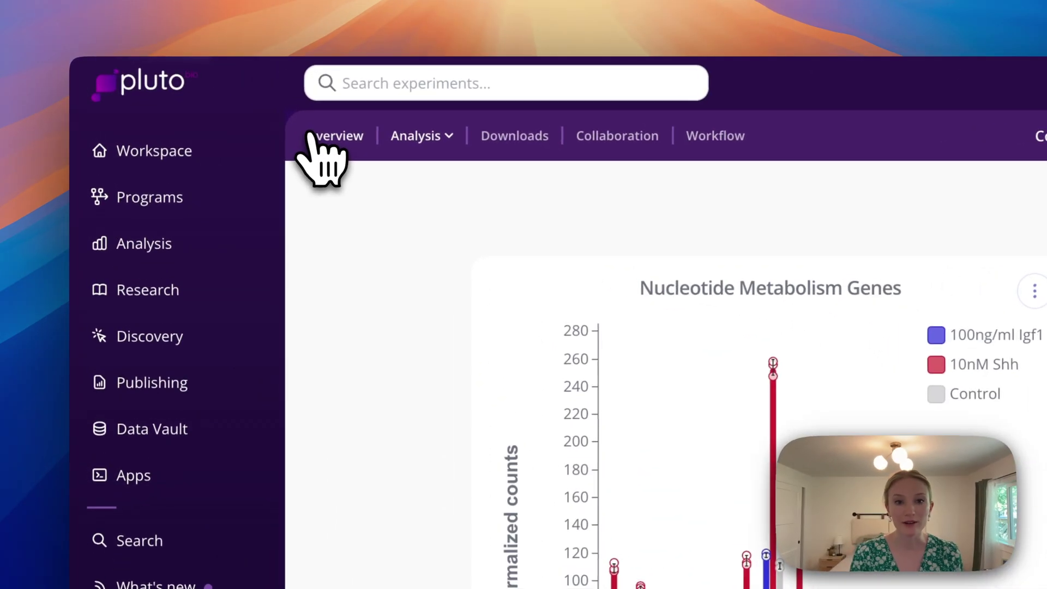
click(192, 96)
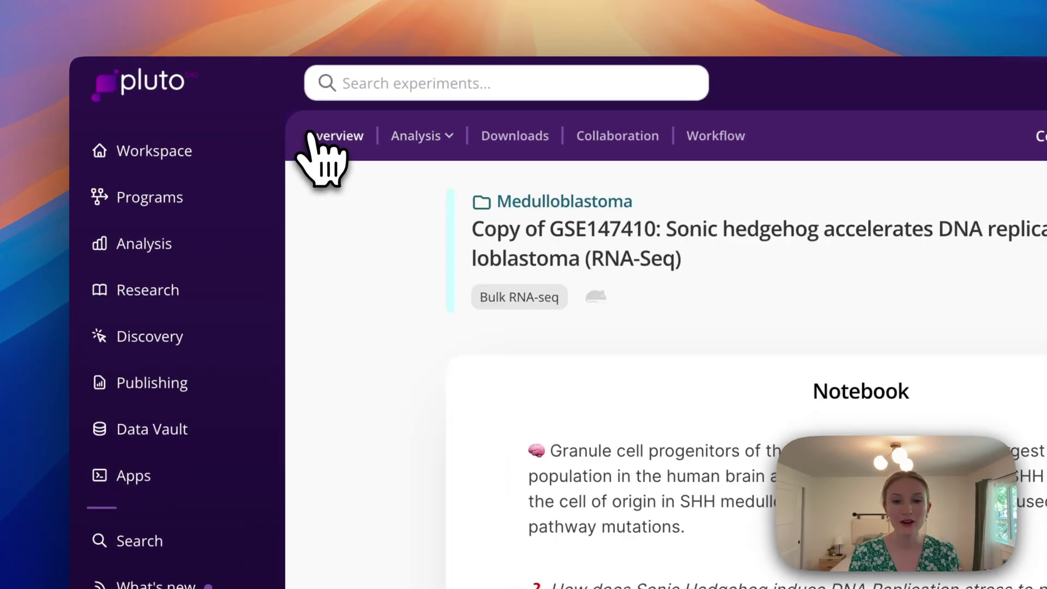